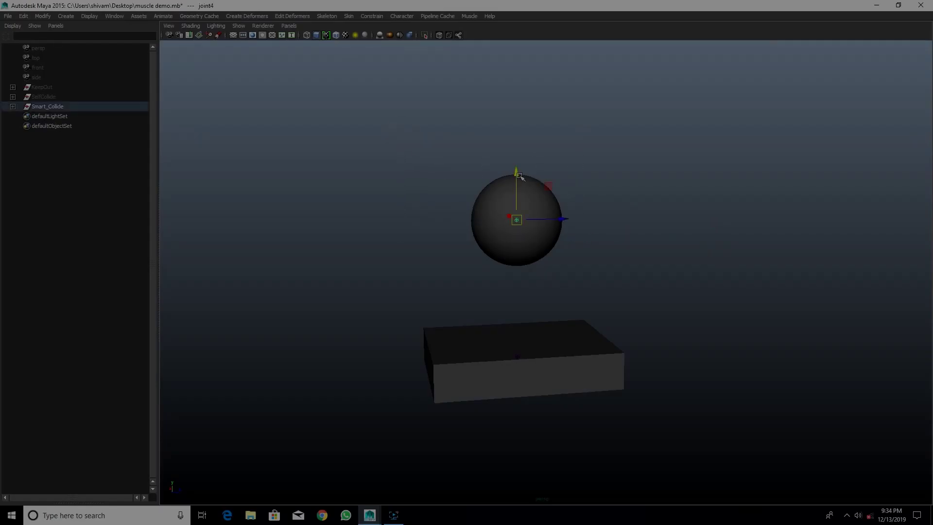
Sink the sphere's joint into the box, slide it across to the edge, then pull it free.
left_click_drag(517, 178, 516, 258)
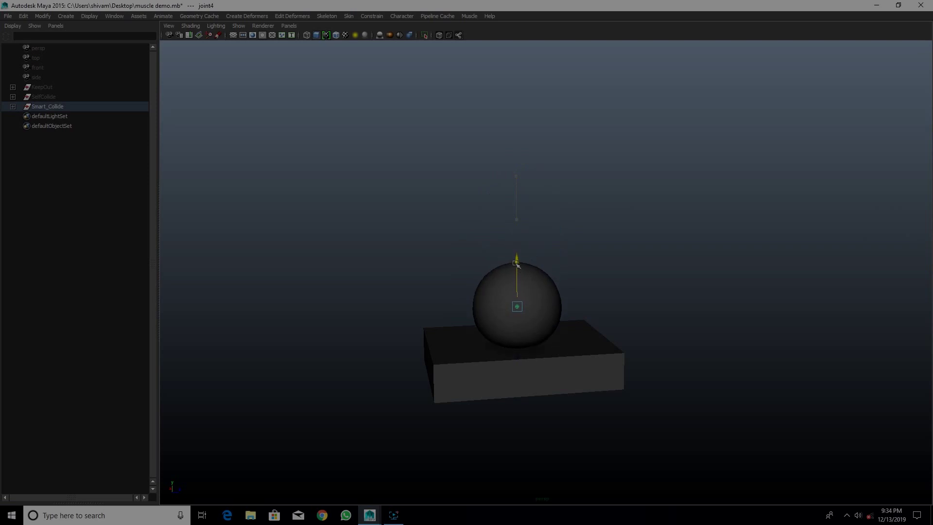
left_click_drag(520, 221, 519, 293)
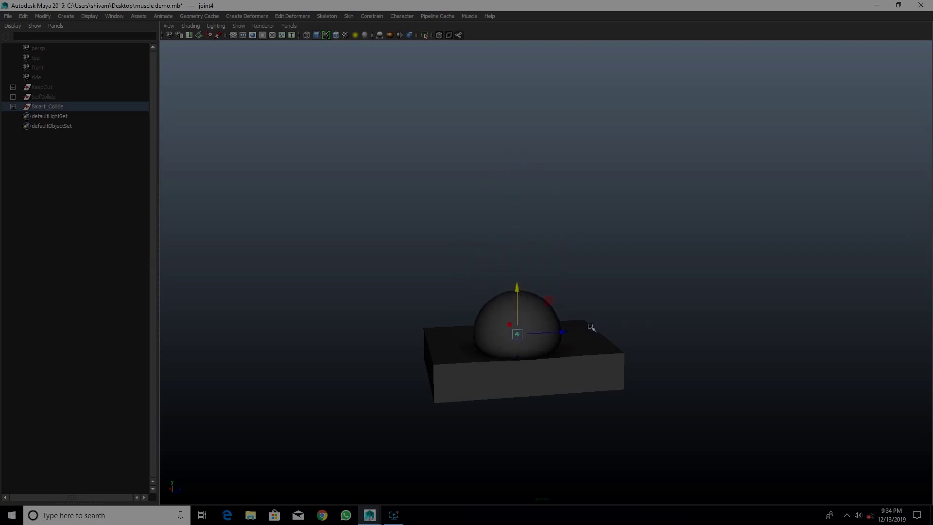
mouse_move(594, 330)
left_mouse_down()
mouse_move(643, 328)
mouse_move(585, 248)
left_mouse_up()
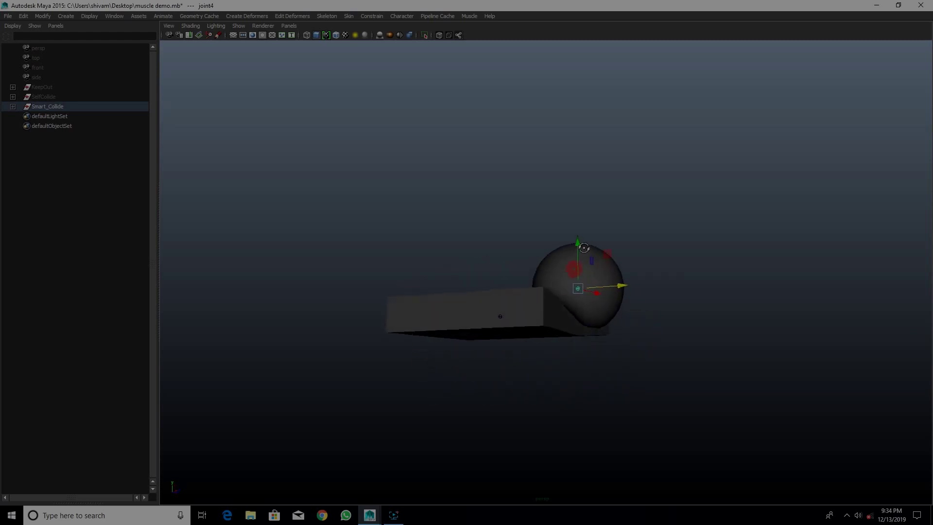
left_click_drag(567, 217, 614, 264, "alt")
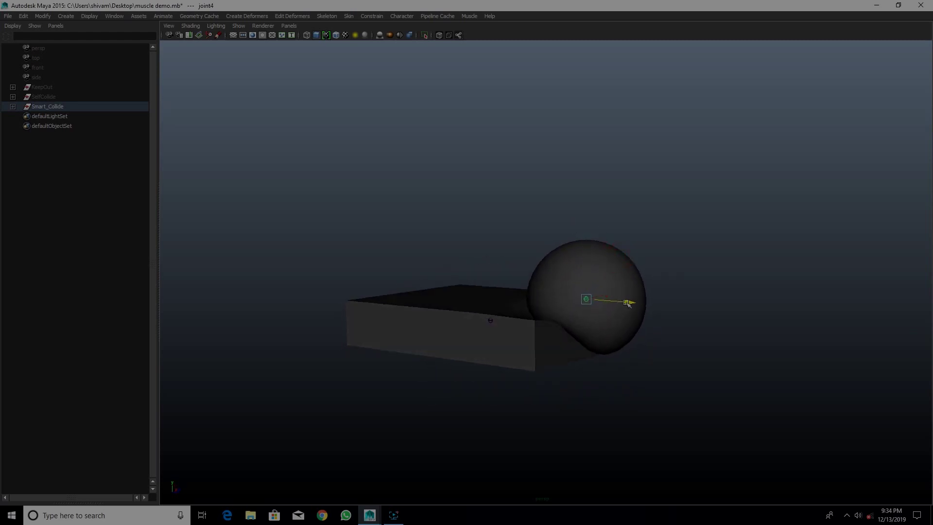
mouse_move(628, 303)
left_mouse_down()
mouse_move(646, 304)
mouse_move(644, 295)
left_mouse_up()
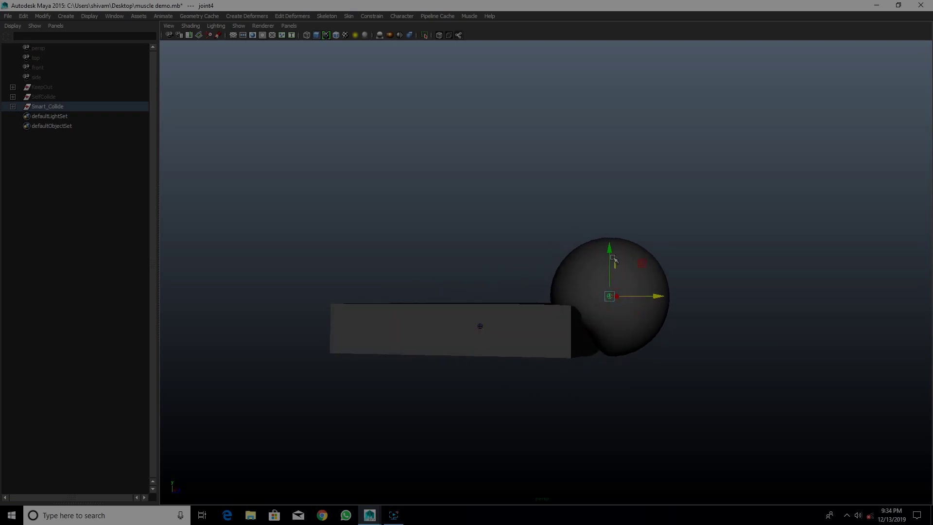
mouse_move(605, 267)
left_mouse_down()
mouse_move(605, 314)
mouse_move(635, 350)
left_mouse_up()
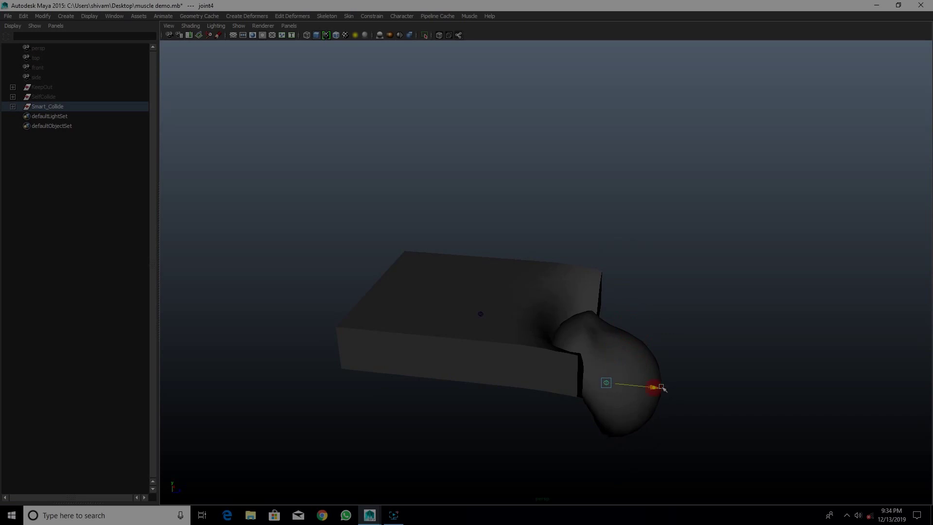
mouse_move(672, 384)
left_mouse_down()
mouse_move(705, 396)
mouse_move(631, 396)
mouse_move(666, 396)
mouse_move(646, 364)
mouse_move(623, 441)
mouse_move(627, 280)
mouse_move(665, 259)
mouse_move(590, 294)
mouse_move(569, 216)
mouse_move(473, 264)
mouse_move(513, 292)
mouse_move(541, 222)
left_mouse_up()
Move and spin the joint so the sphere sinks into the box, then select Smart_Collide.
scroll(512, 292, "up", 3)
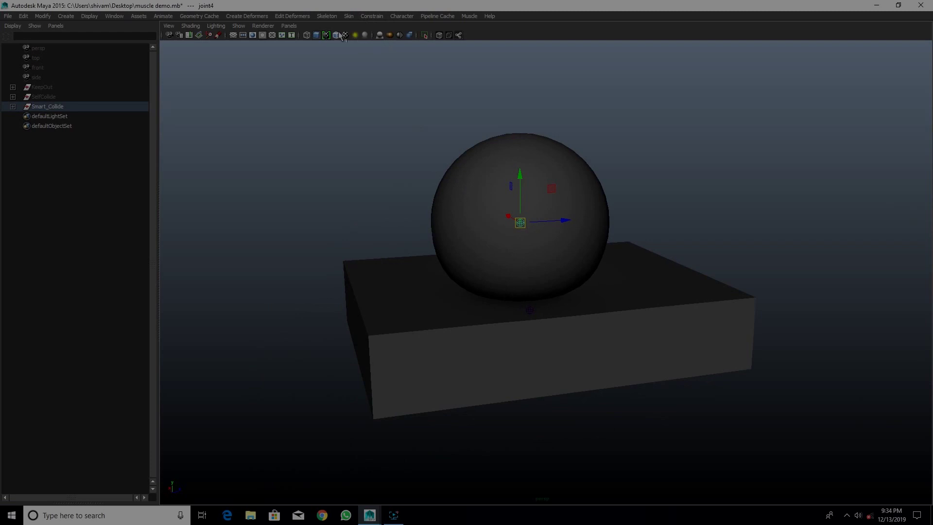
mouse_move(520, 225)
left_mouse_down()
mouse_move(594, 133)
mouse_move(583, 246)
mouse_move(535, 219)
mouse_move(487, 235)
mouse_move(444, 221)
mouse_move(438, 235)
mouse_move(520, 183)
mouse_move(531, 241)
mouse_move(562, 191)
mouse_move(571, 210)
mouse_move(537, 160)
mouse_move(469, 215)
mouse_move(377, 235)
mouse_move(369, 246)
mouse_move(383, 250)
mouse_move(319, 234)
mouse_move(509, 273)
mouse_move(579, 241)
mouse_move(478, 266)
mouse_move(452, 291)
mouse_move(538, 203)
mouse_move(560, 254)
mouse_move(532, 138)
mouse_move(506, 277)
mouse_move(483, 191)
mouse_move(483, 285)
mouse_move(541, 219)
mouse_move(555, 227)
left_mouse_up()
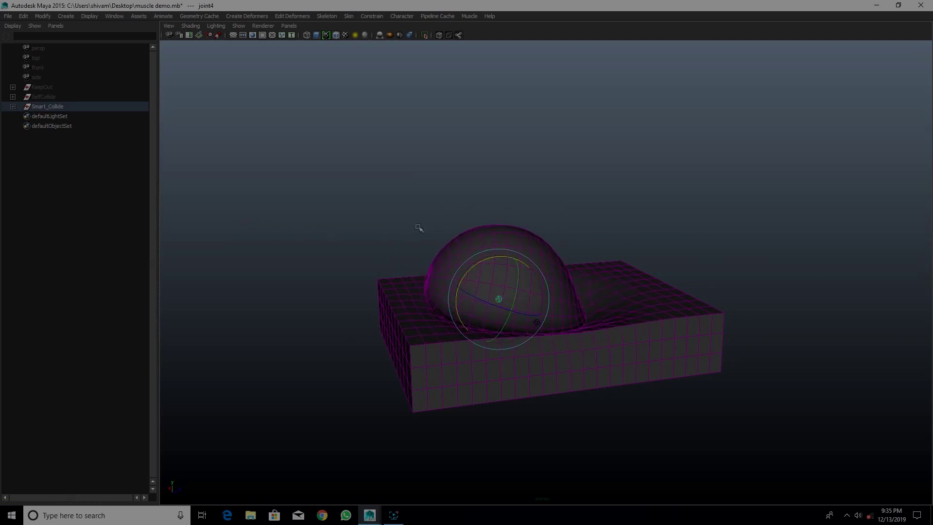
mouse_move(418, 228)
middle_mouse_down()
mouse_move(706, 176)
mouse_move(513, 181)
middle_mouse_up()
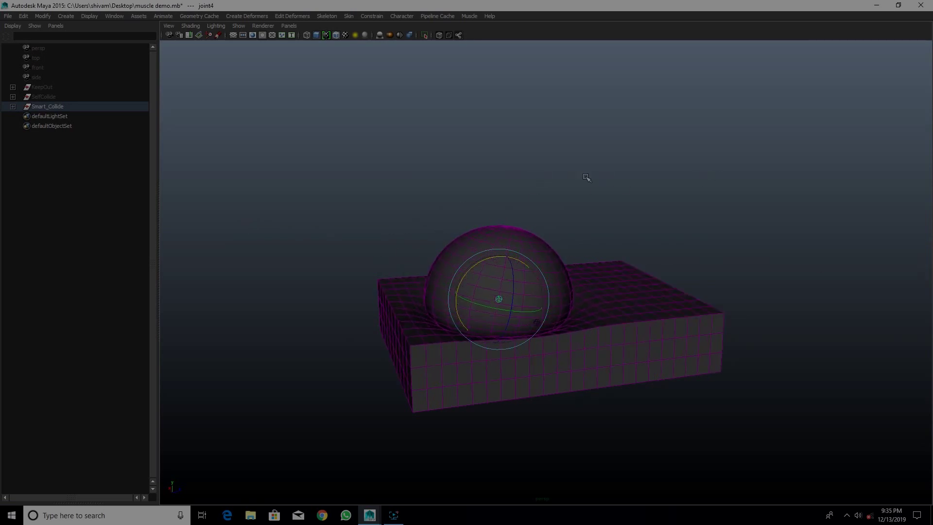
mouse_move(501, 256)
middle_mouse_down()
mouse_move(499, 226)
mouse_move(500, 246)
middle_mouse_up()
left_click(516, 164)
left_click(76, 107)
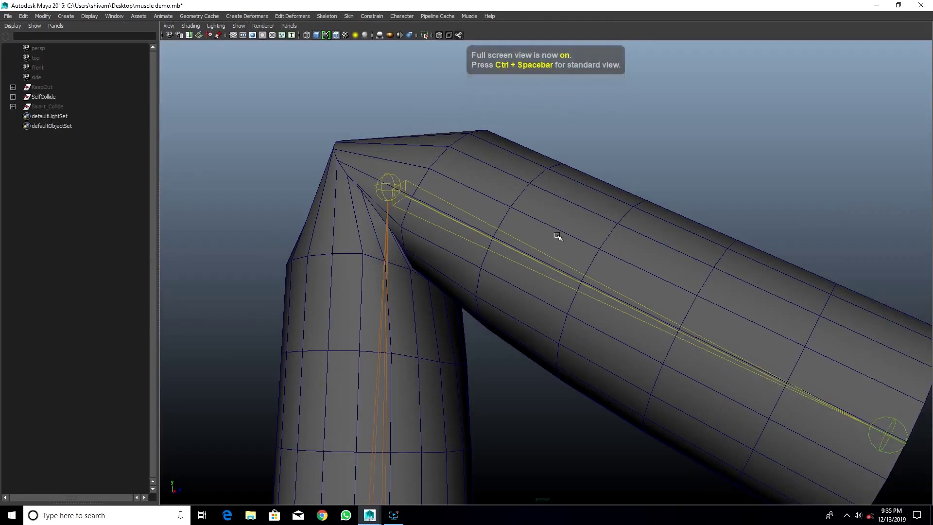
Hide the wireframe, select elbow joint2 and turn on smooth preview with 3.
left_click(337, 34)
left_click(534, 175)
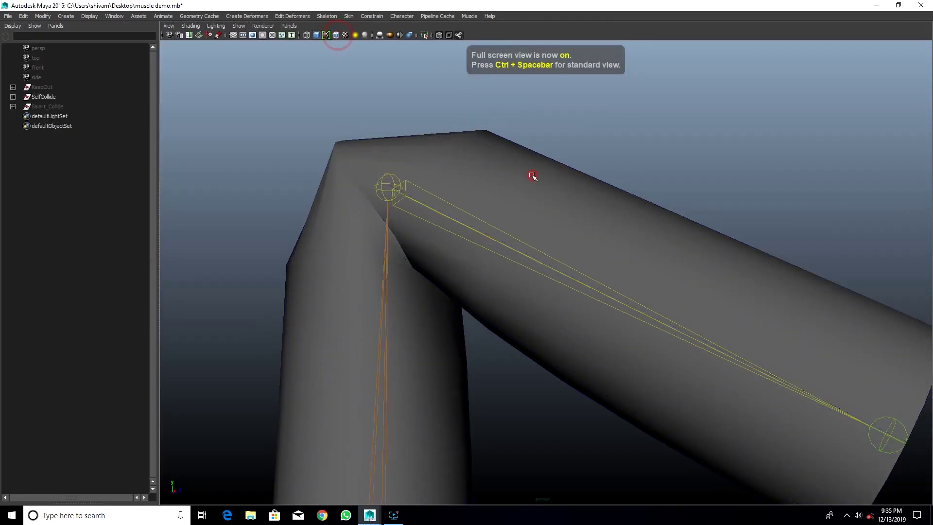
key("3")
mouse_move(504, 229)
left_mouse_down("alt")
mouse_move(565, 200)
mouse_move(518, 311)
left_mouse_up("alt")
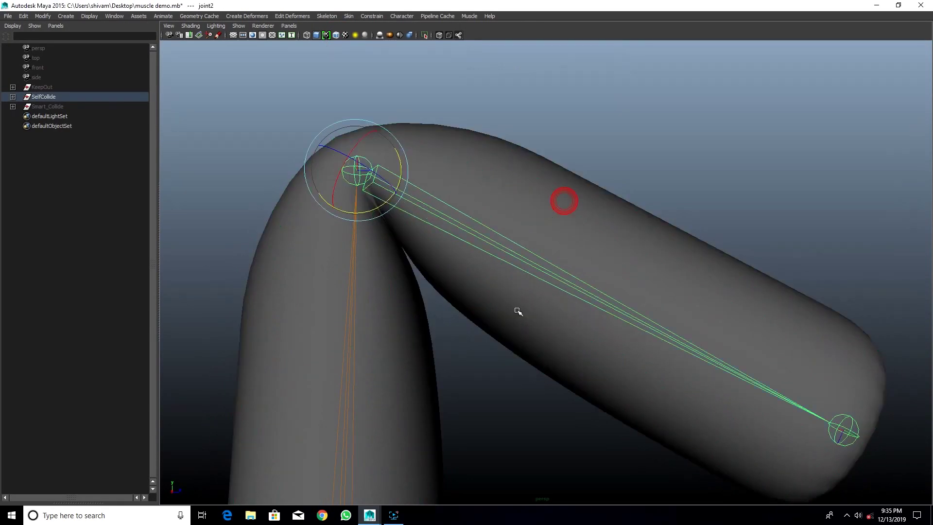
Bend the forearm at joint2 to near horizontal and launch the Paint Skin Weights Tool.
mouse_move(473, 142)
middle_mouse_down()
mouse_move(502, 142)
mouse_move(423, 104)
middle_mouse_up()
mouse_move(423, 104)
right_mouse_down("alt")
mouse_move(495, 156)
mouse_move(540, 342)
right_mouse_up("alt")
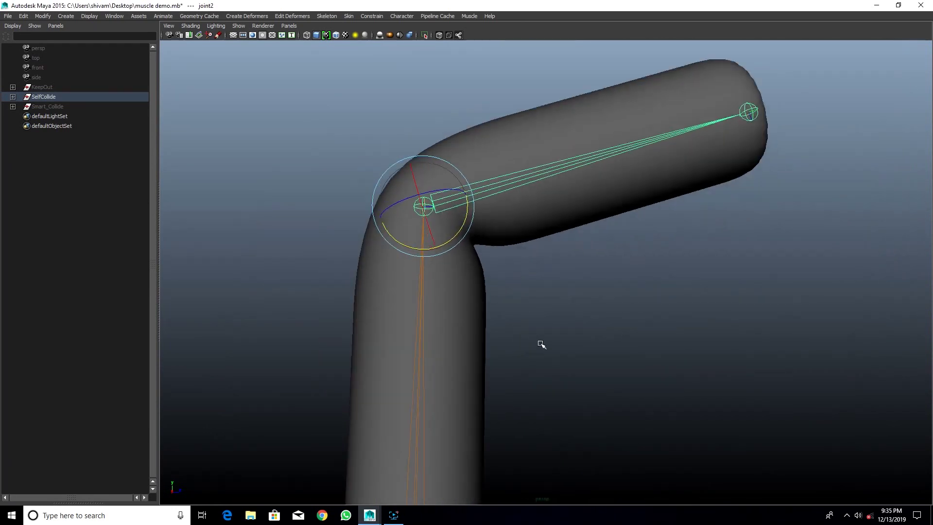
mouse_move(539, 358)
middle_mouse_down()
mouse_move(483, 375)
mouse_move(506, 308)
middle_mouse_up()
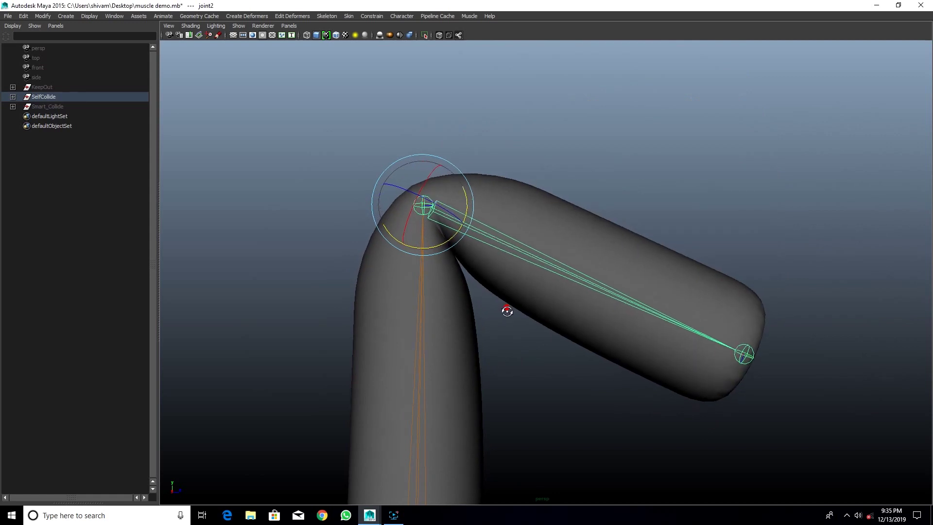
right_click_drag(365, 302, 367, 254)
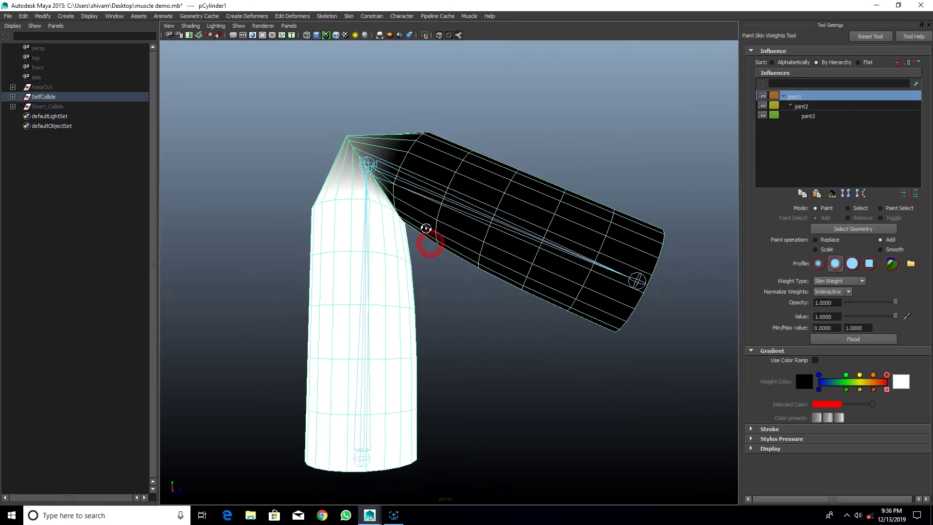
Display joint1, joint2 and joint3 skin weights in turn from the Influences list.
left_click(814, 106)
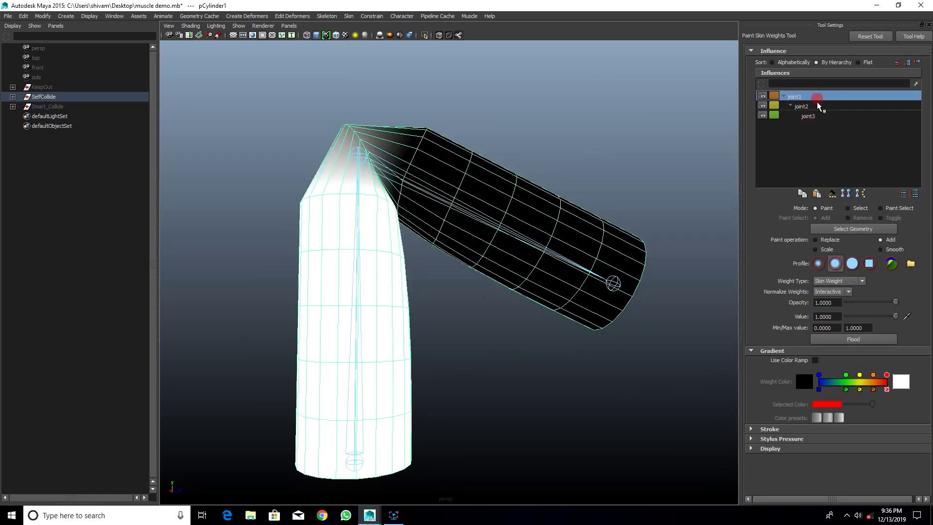
left_click(819, 105)
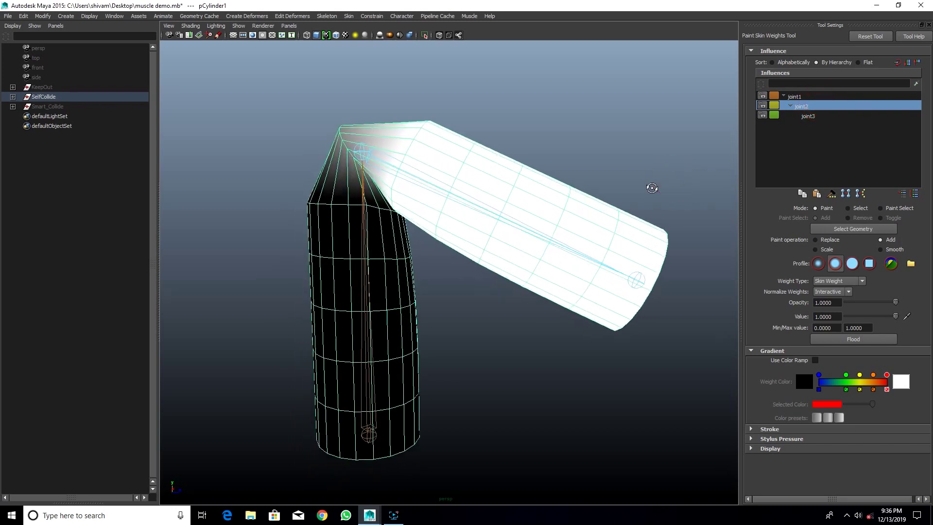
left_click(816, 97)
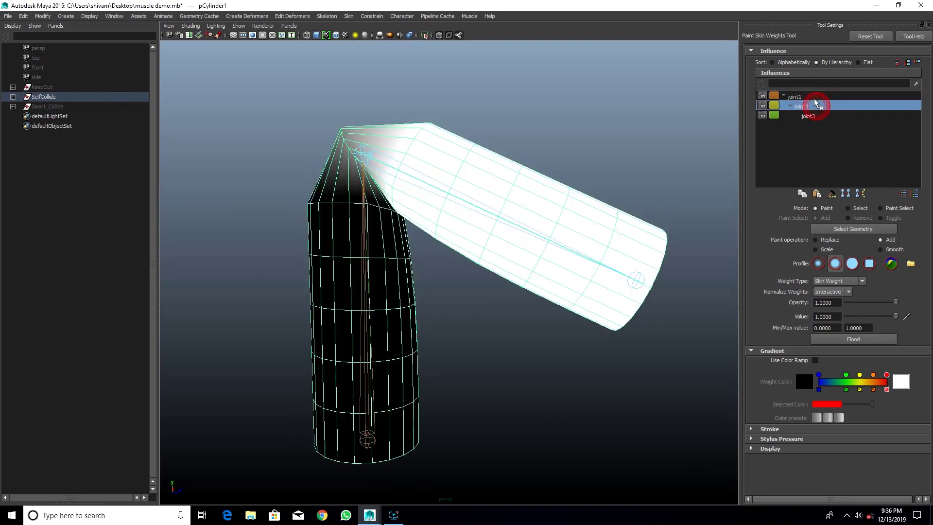
left_click(812, 96)
left_click(809, 116)
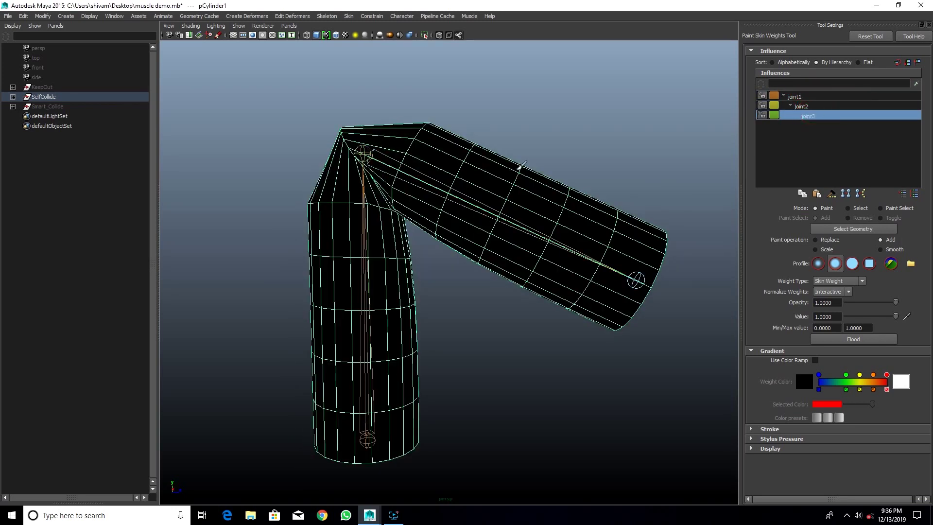
Exit weight painting, deselect the mesh, and rotate joint2 to fold the forearm steeply down.
key("w")
left_click(526, 136)
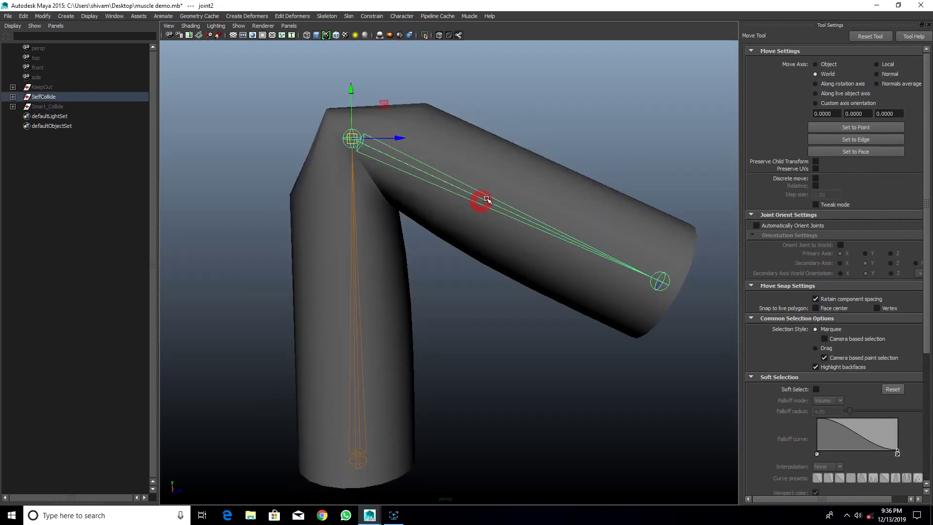
key("e")
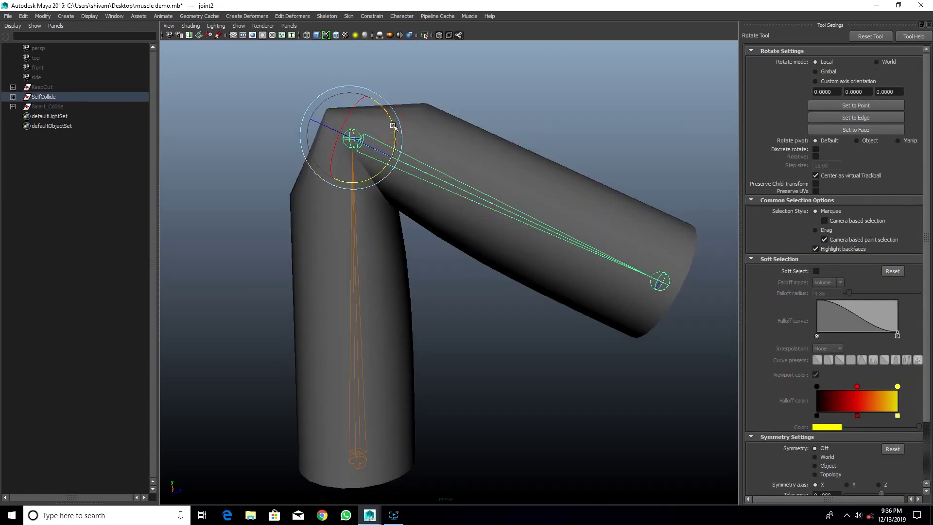
mouse_move(554, 122)
middle_mouse_down()
mouse_move(532, 109)
mouse_move(483, 119)
mouse_move(574, 139)
mouse_move(552, 148)
mouse_move(609, 143)
mouse_move(552, 156)
mouse_move(548, 176)
mouse_move(619, 167)
mouse_move(567, 198)
mouse_move(652, 165)
middle_mouse_up()
scroll(555, 146, "down", 1)
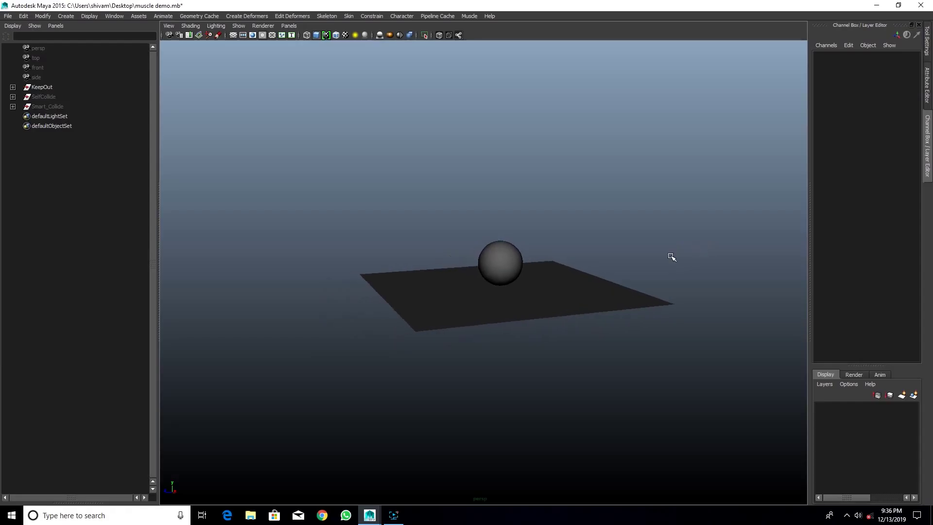
Select pPlane1 and move it up through the sphere and back down.
left_click_drag(672, 257, 645, 255, "alt")
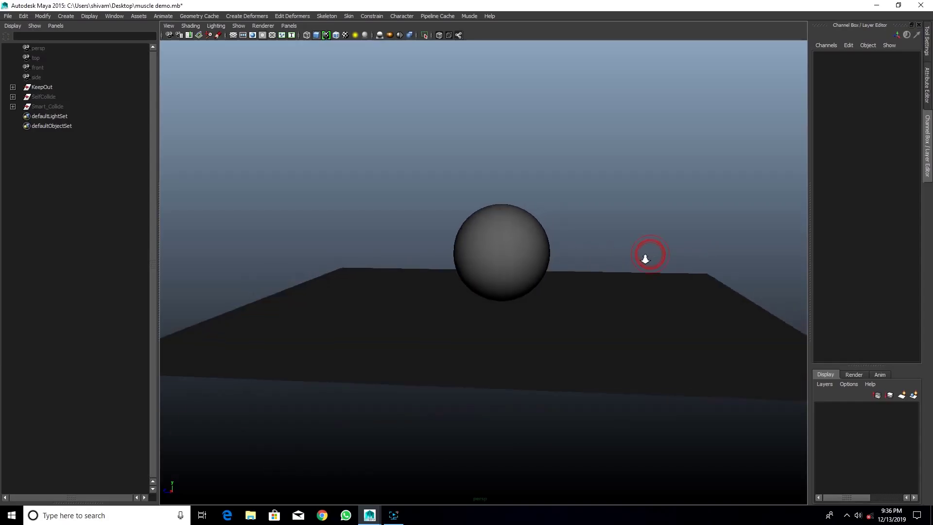
left_click(605, 295)
scroll(587, 284, "down", 3)
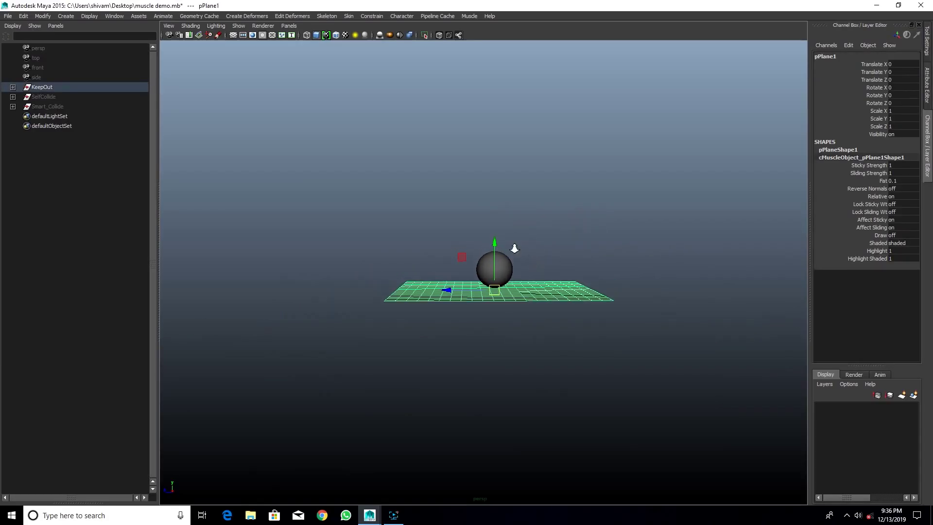
mouse_move(493, 248)
left_mouse_down()
mouse_move(495, 316)
mouse_move(492, 224)
left_mouse_up()
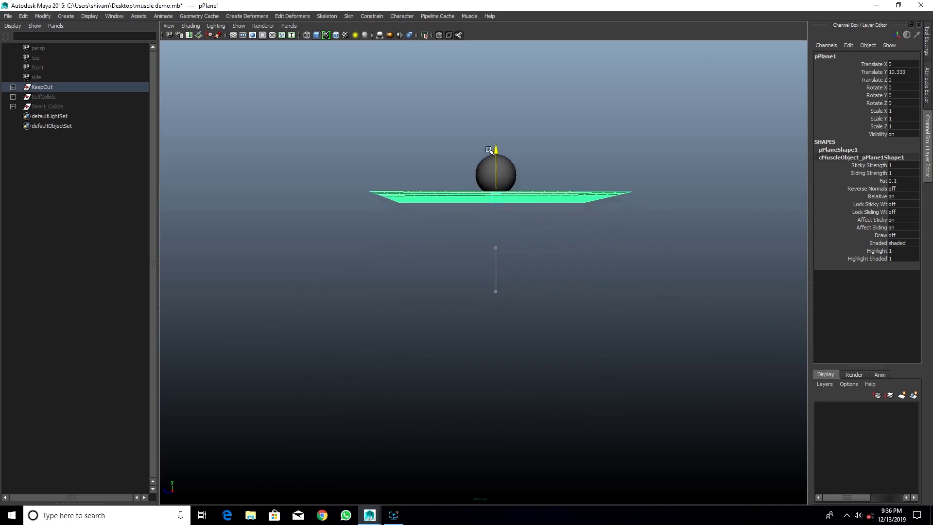
mouse_move(489, 149)
left_mouse_down()
mouse_move(493, 259)
mouse_move(498, 160)
left_mouse_up()
Tilt the plane about -25 degrees on X and slide it along Z around the sphere.
left_click_drag(543, 217, 561, 263, "alt")
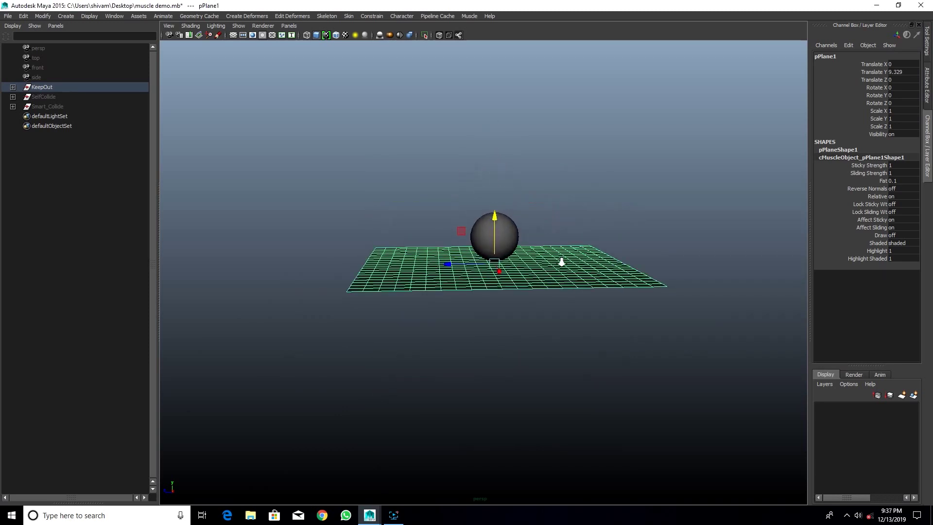
mouse_move(517, 234)
left_mouse_down()
mouse_move(535, 235)
mouse_move(495, 183)
left_mouse_up()
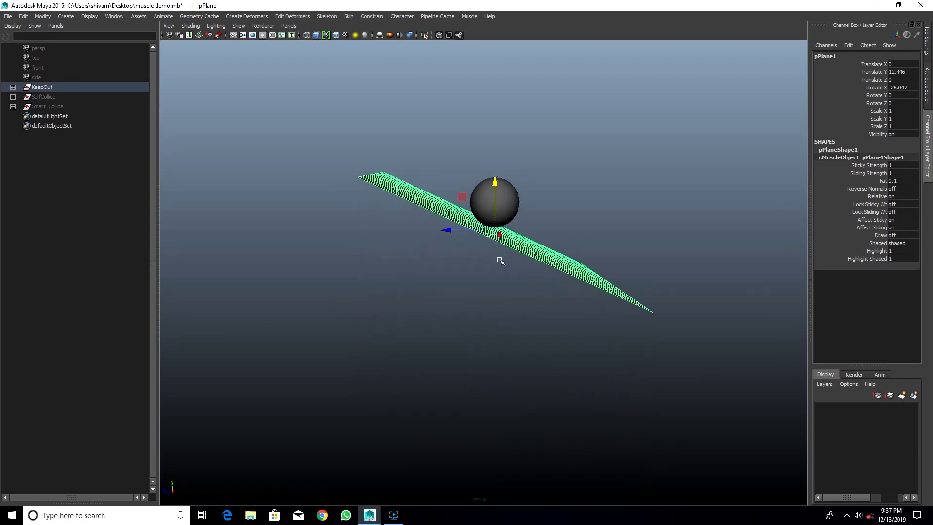
mouse_move(444, 228)
left_mouse_down()
mouse_move(361, 219)
mouse_move(484, 226)
mouse_move(438, 231)
left_mouse_up()
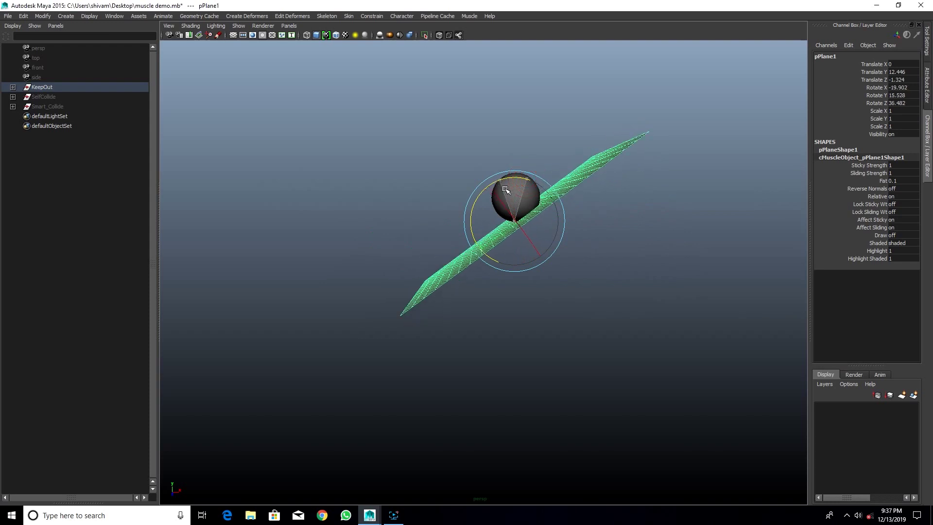
mouse_move(534, 209)
left_mouse_down()
mouse_move(498, 221)
mouse_move(512, 197)
left_mouse_up()
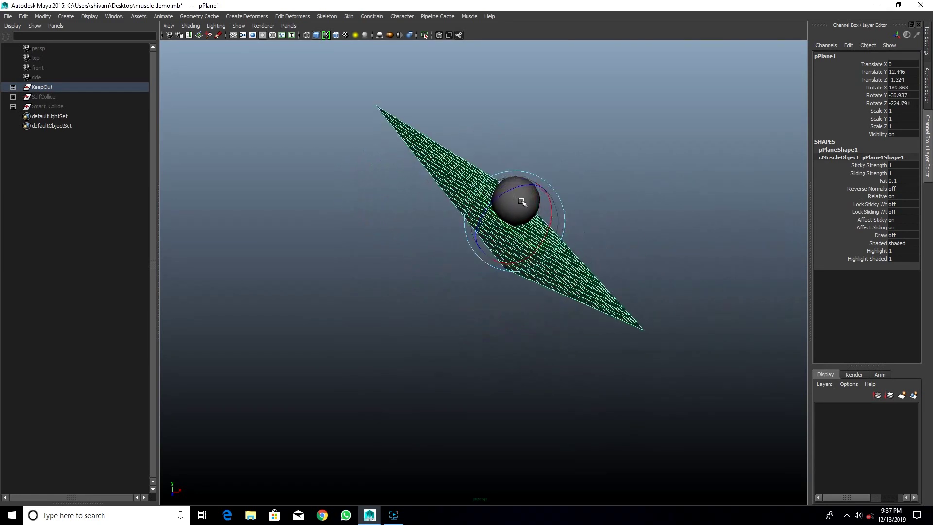
key("w")
mouse_move(511, 196)
left_mouse_down()
mouse_move(542, 222)
mouse_move(479, 221)
mouse_move(602, 183)
mouse_move(545, 179)
mouse_move(479, 141)
mouse_move(548, 246)
mouse_move(536, 239)
mouse_move(558, 207)
mouse_move(559, 240)
mouse_move(538, 234)
mouse_move(631, 236)
mouse_move(657, 223)
mouse_move(556, 232)
mouse_move(518, 247)
mouse_move(604, 235)
mouse_move(562, 237)
mouse_move(567, 248)
mouse_move(603, 228)
mouse_move(480, 240)
mouse_move(517, 233)
mouse_move(479, 216)
mouse_move(599, 242)
mouse_move(492, 240)
mouse_move(598, 258)
mouse_move(516, 241)
mouse_move(635, 246)
mouse_move(517, 262)
mouse_move(566, 254)
mouse_move(538, 237)
left_mouse_up()
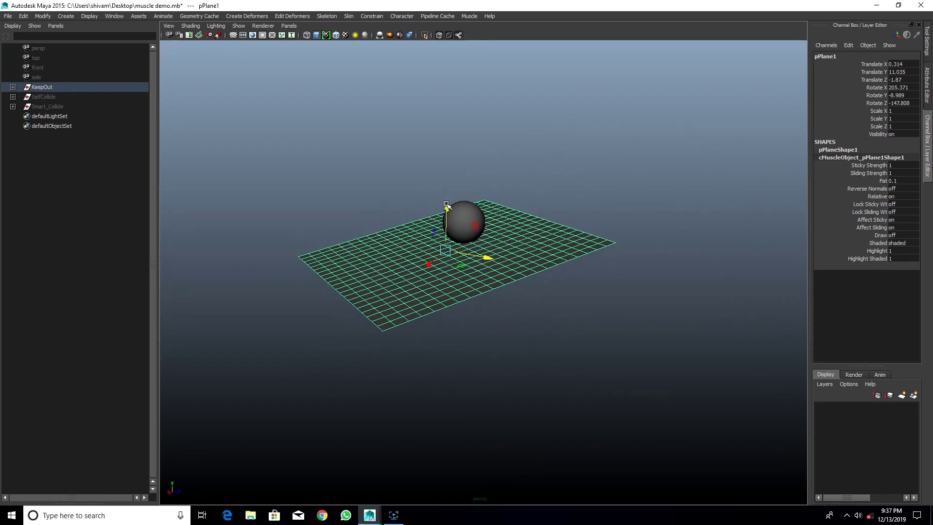
Move pPlane1 down and up, rotate it on X, then raise it level beneath the sphere.
mouse_move(446, 205)
left_mouse_down()
mouse_move(444, 323)
mouse_move(444, 277)
mouse_move(489, 122)
mouse_move(523, 253)
mouse_move(589, 328)
left_mouse_up()
left_click_drag(529, 331, 516, 316, "alt")
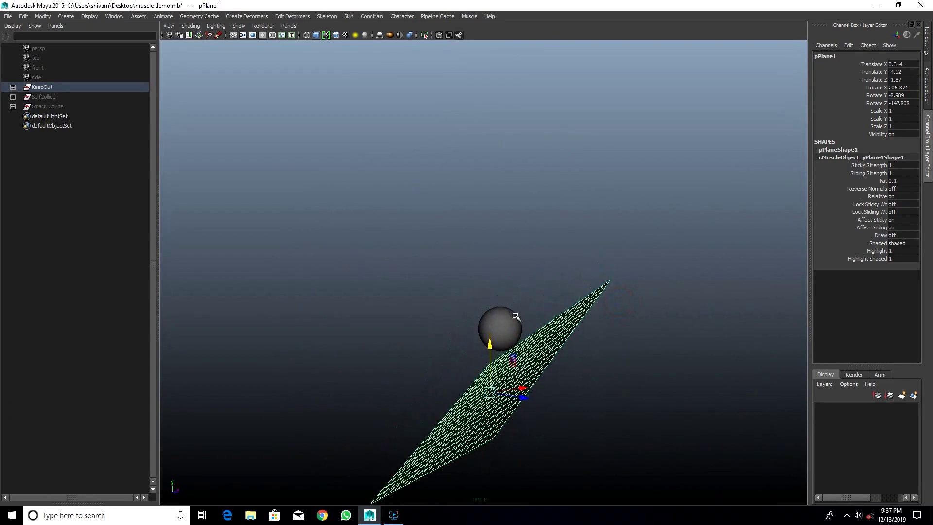
mouse_move(493, 358)
left_mouse_down()
mouse_move(486, 384)
mouse_move(430, 398)
mouse_move(498, 331)
mouse_move(516, 335)
mouse_move(546, 289)
mouse_move(561, 288)
left_mouse_up()
key("w")
mouse_move(484, 307)
left_mouse_down()
mouse_move(504, 358)
mouse_move(506, 267)
mouse_move(518, 235)
mouse_move(525, 366)
mouse_move(524, 225)
left_mouse_up()
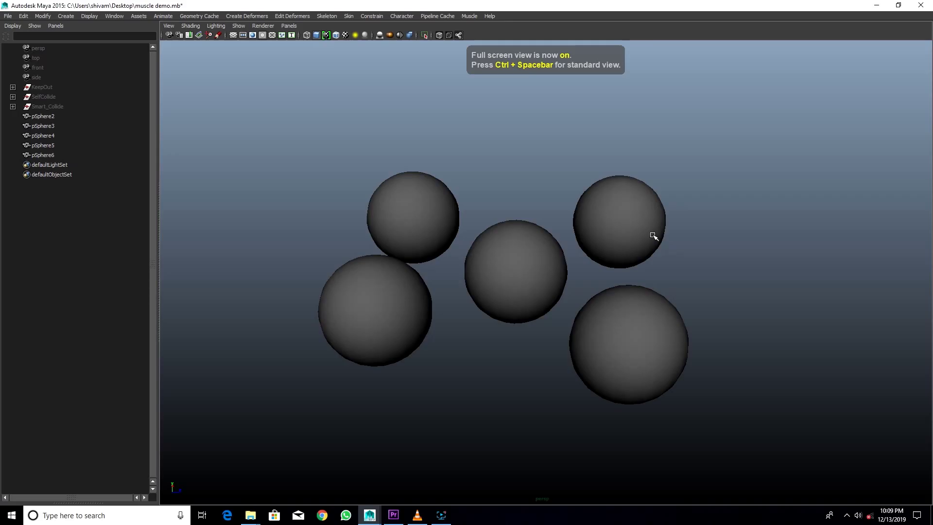
Select pSphere4, push it into a neighbouring sphere, then move it beside the top sphere.
left_click(642, 226)
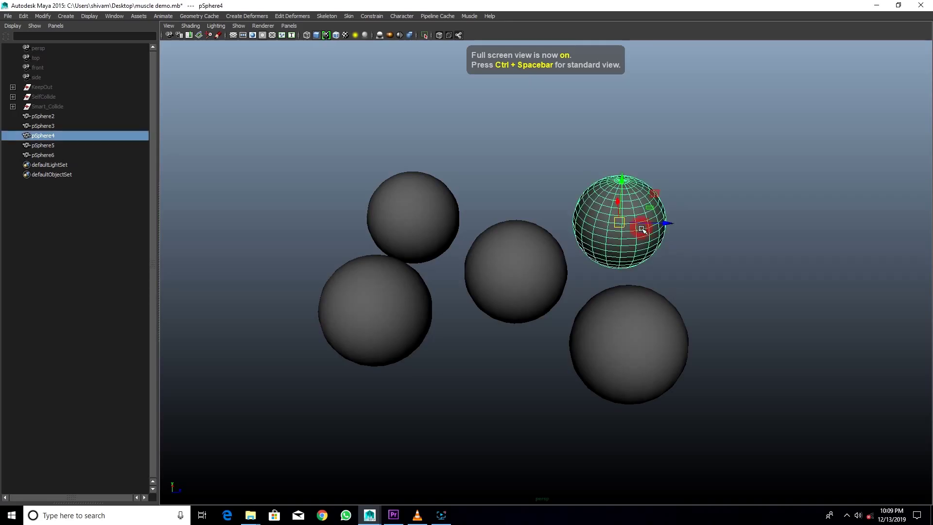
left_click_drag(646, 221, 623, 246, "alt")
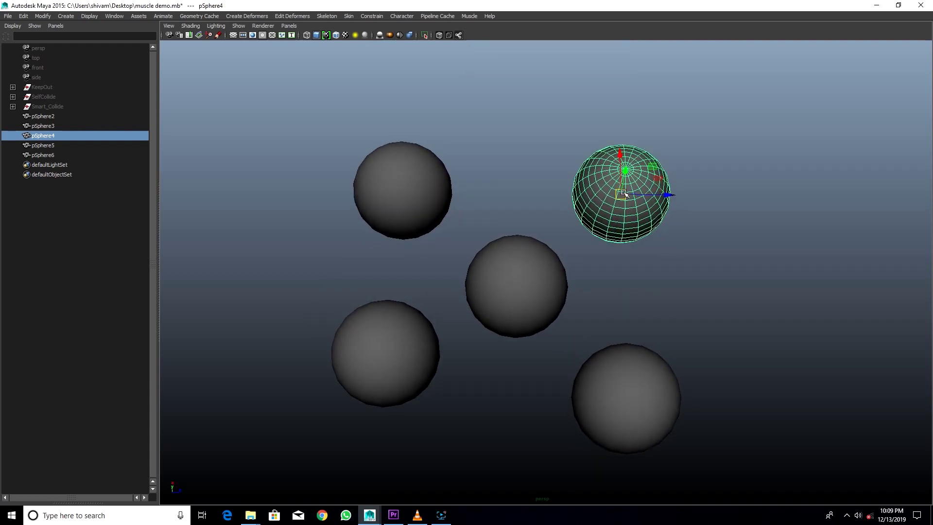
mouse_move(620, 199)
left_mouse_down()
mouse_move(587, 233)
mouse_move(657, 268)
left_mouse_up()
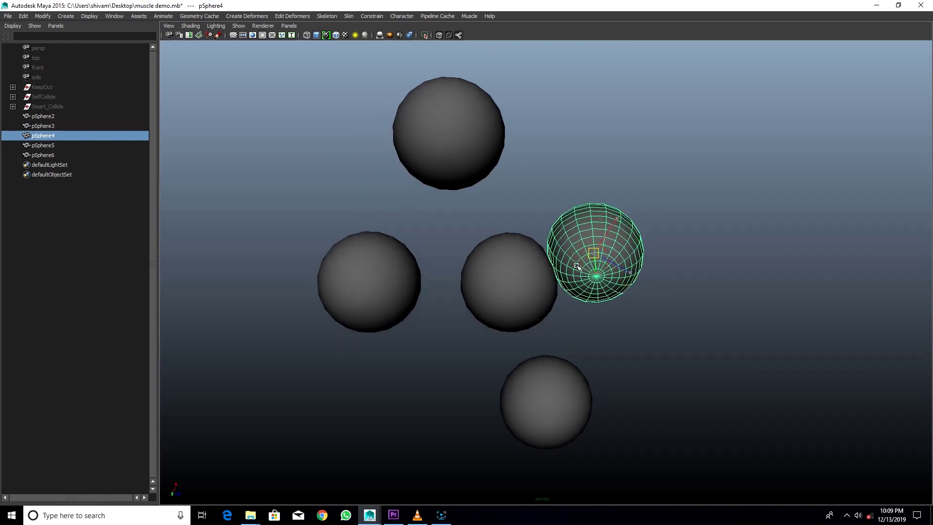
left_click_drag(577, 266, 580, 263)
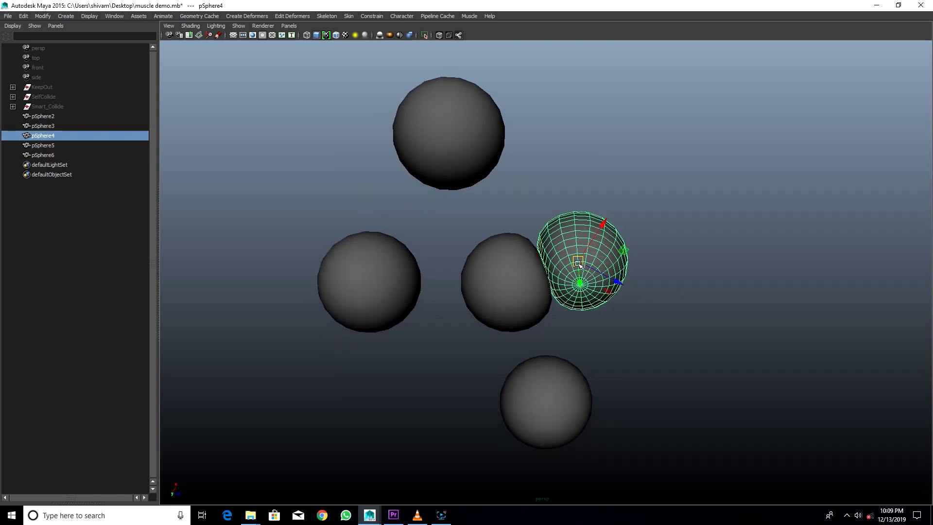
left_click_drag(579, 263, 521, 166)
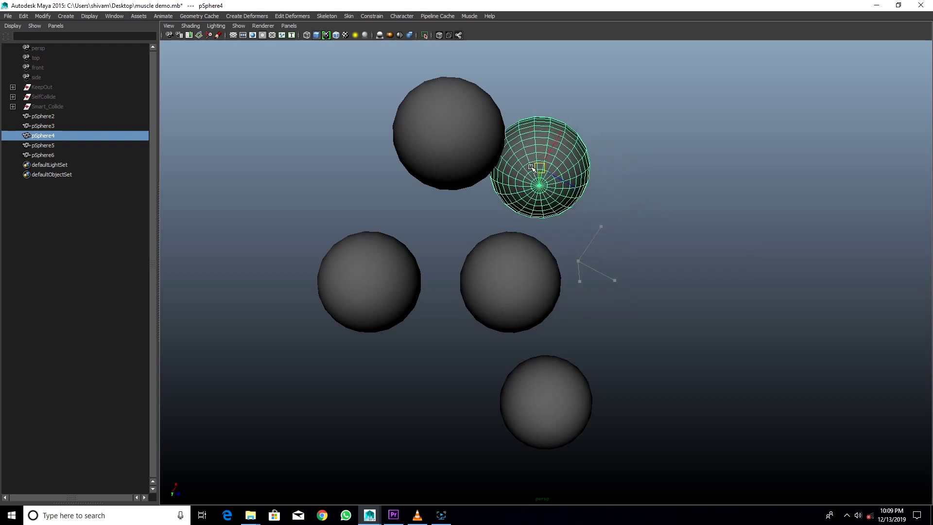
Press pSphere4 into the bottom and right spheres, then move it clear to the right.
mouse_move(537, 226)
left_mouse_down("alt")
mouse_move(611, 261)
mouse_move(613, 301)
mouse_move(649, 296)
mouse_move(659, 238)
left_mouse_up("alt")
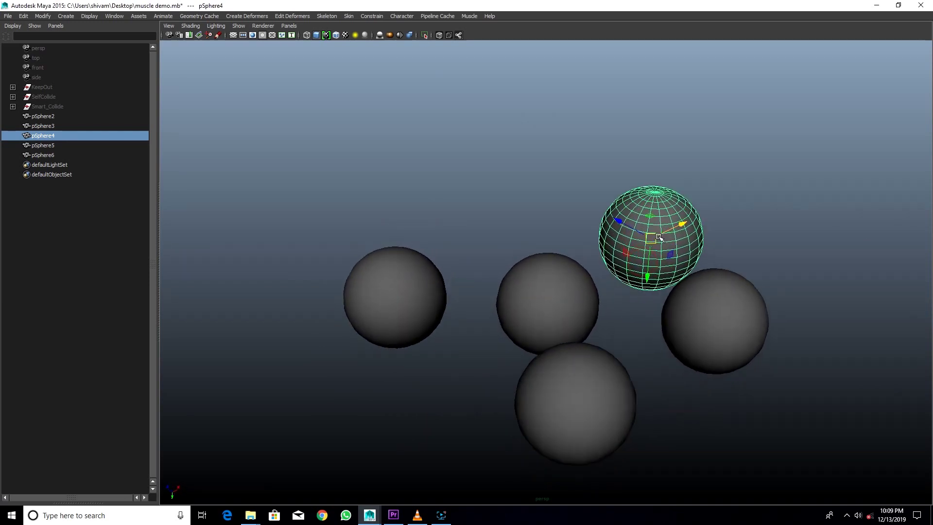
mouse_move(669, 271)
middle_mouse_down()
mouse_move(487, 249)
mouse_move(440, 288)
middle_mouse_up()
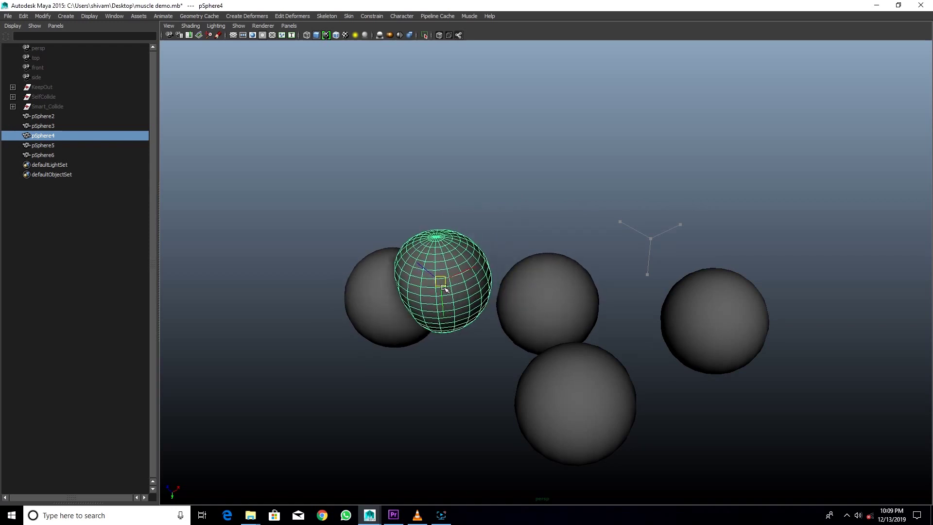
middle_click_drag(546, 376, 588, 351)
left_click_drag(588, 351, 630, 356, "alt")
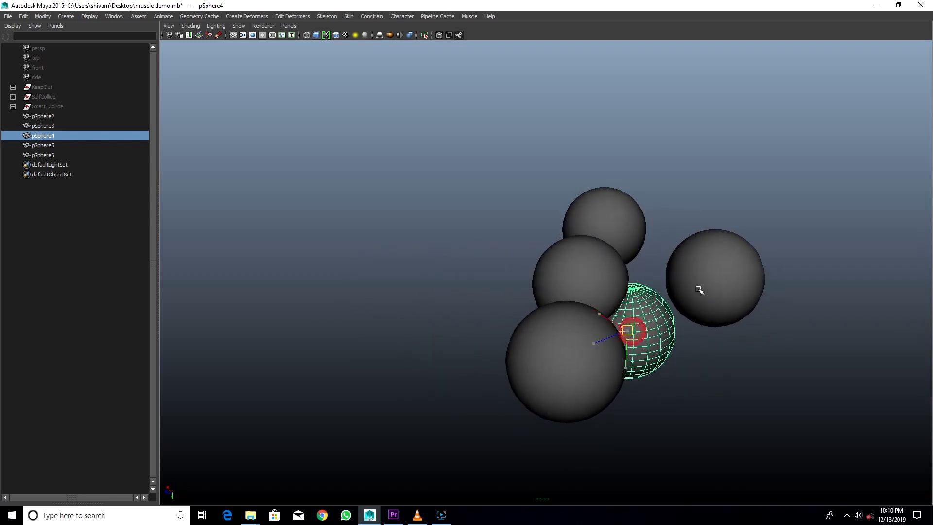
middle_click_drag(697, 289, 699, 290)
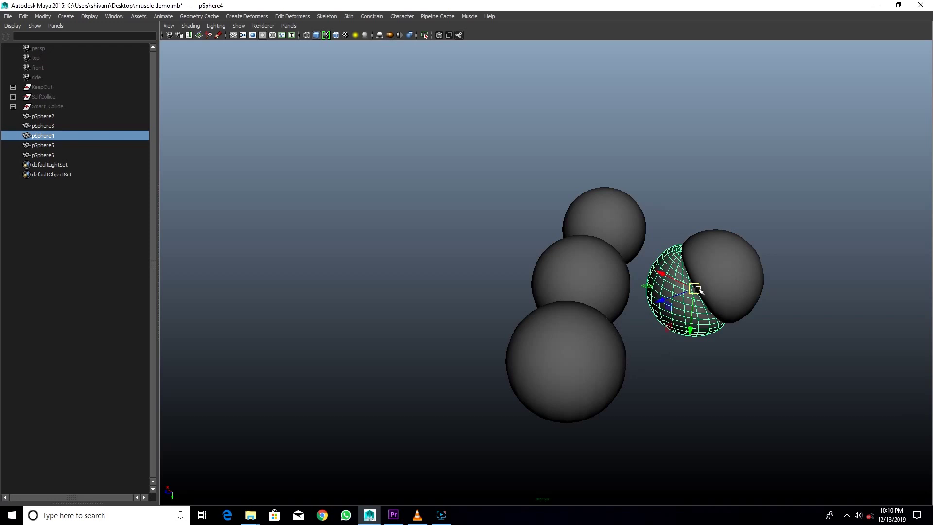
left_click_drag(702, 289, 707, 298, "alt")
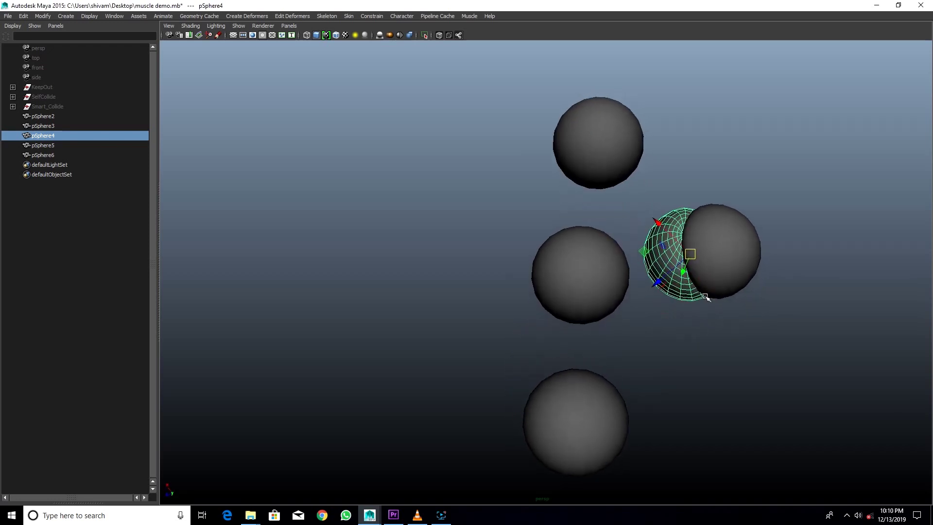
middle_click_drag(784, 194, 783, 194)
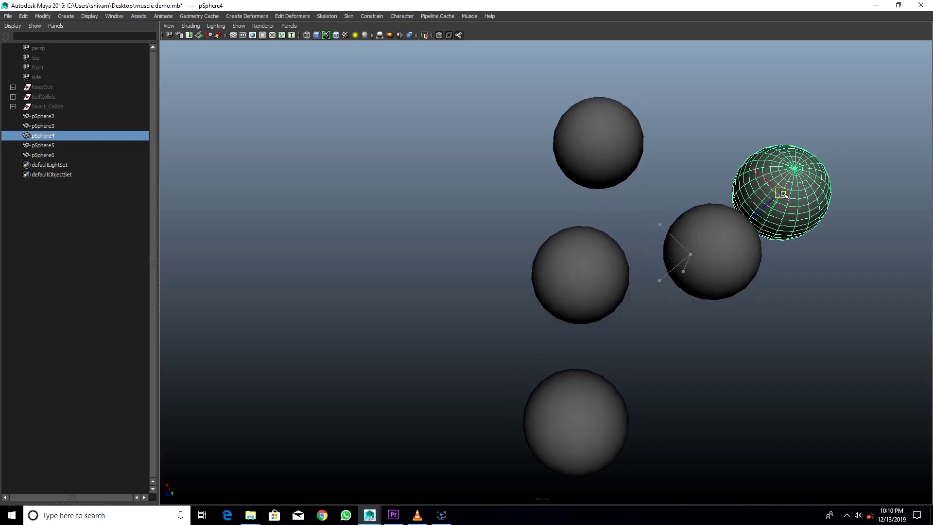
middle_click_drag(841, 183, 891, 172)
Select pSphere6 and push it into the middle-right, right and bottom spheres, undoing the last press.
left_click(606, 256)
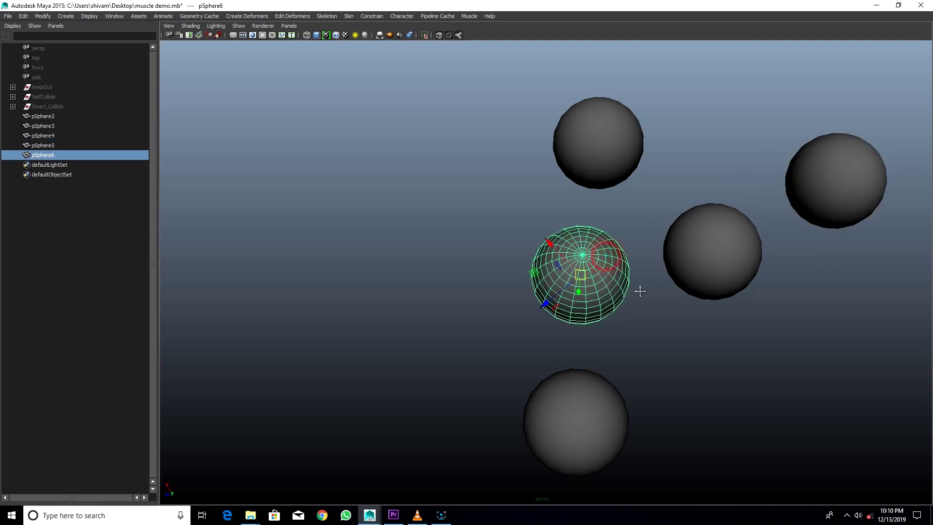
middle_click_drag(639, 290, 516, 279, "alt")
mouse_move(494, 275)
left_mouse_down()
mouse_move(547, 269)
mouse_move(519, 178)
left_mouse_up()
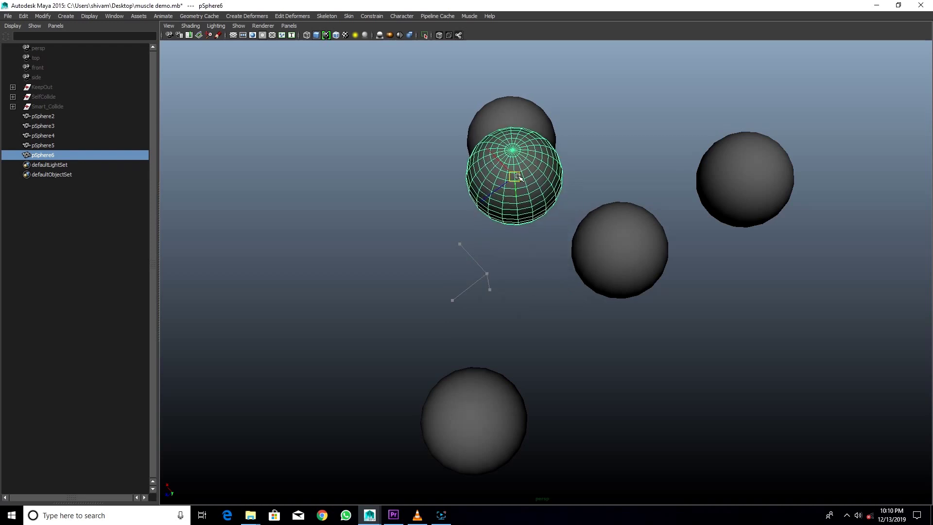
mouse_move(737, 217)
left_mouse_down()
mouse_move(693, 196)
mouse_move(671, 162)
left_mouse_up()
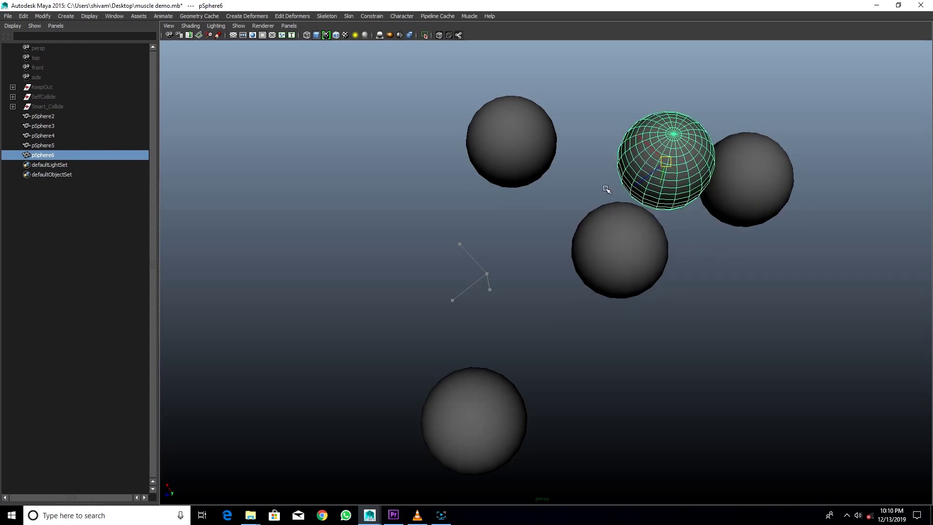
mouse_move(606, 190)
left_mouse_down()
mouse_move(466, 344)
mouse_move(465, 363)
mouse_move(543, 300)
left_mouse_up()
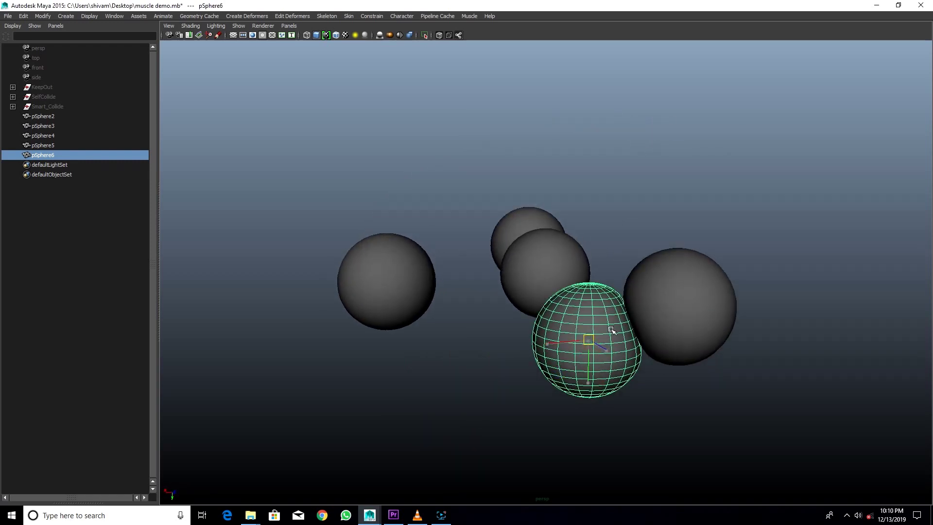
left_click_drag(612, 330, 612, 331)
key("ctrl+z")
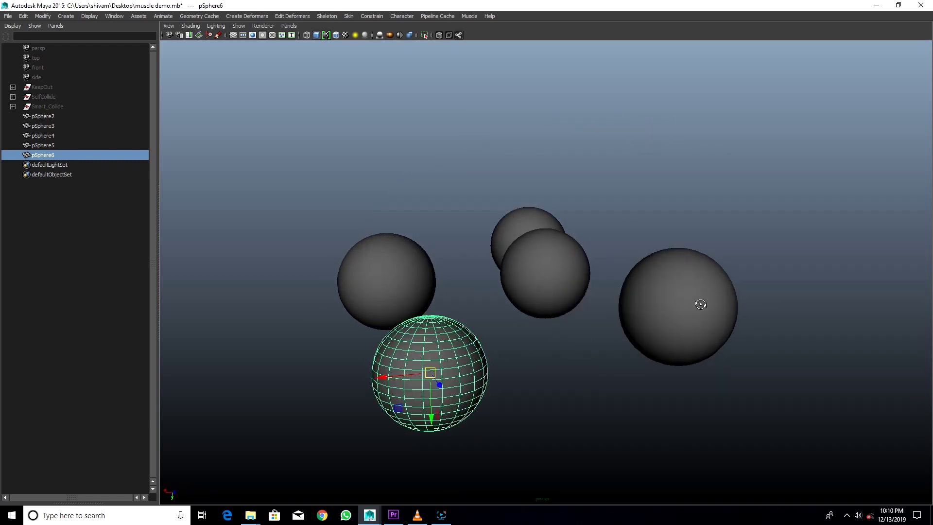
Select pSphere5 and orbit the view around the spheres.
left_click_drag(700, 304, 720, 370, "alt")
left_click(698, 359)
left_click_drag(508, 355, 509, 327, "alt")
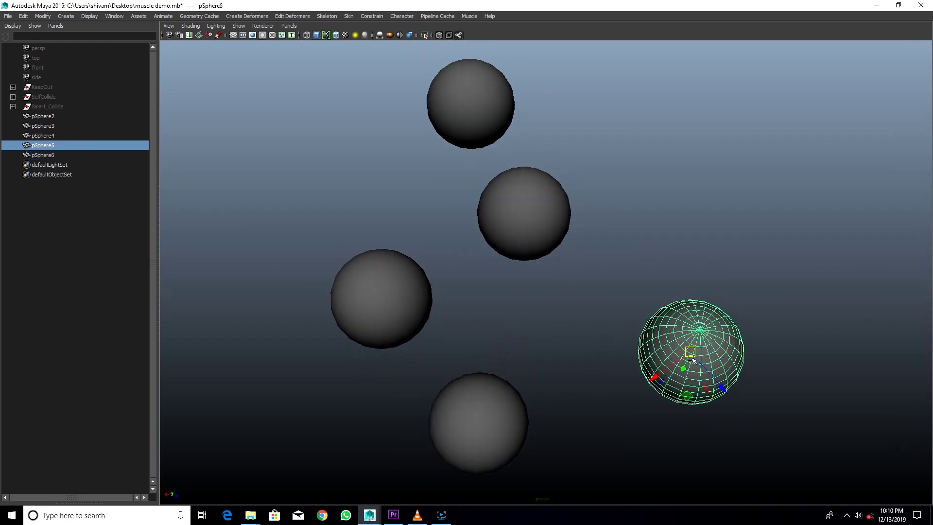
Drag pSphere5 over the top spheres, press it flat against the lower-left sphere, then deselect.
left_click_drag(693, 356, 514, 144)
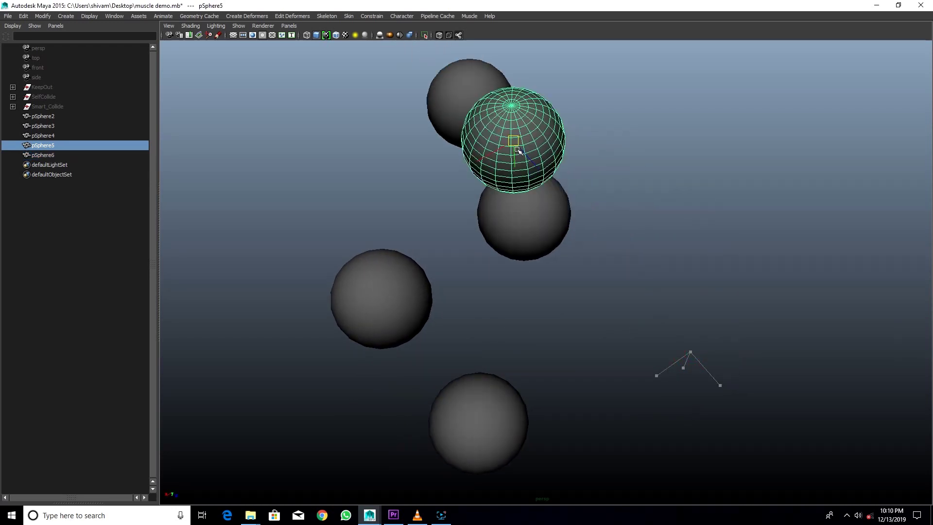
mouse_move(537, 185)
left_mouse_down()
mouse_move(429, 293)
mouse_move(593, 232)
left_mouse_up()
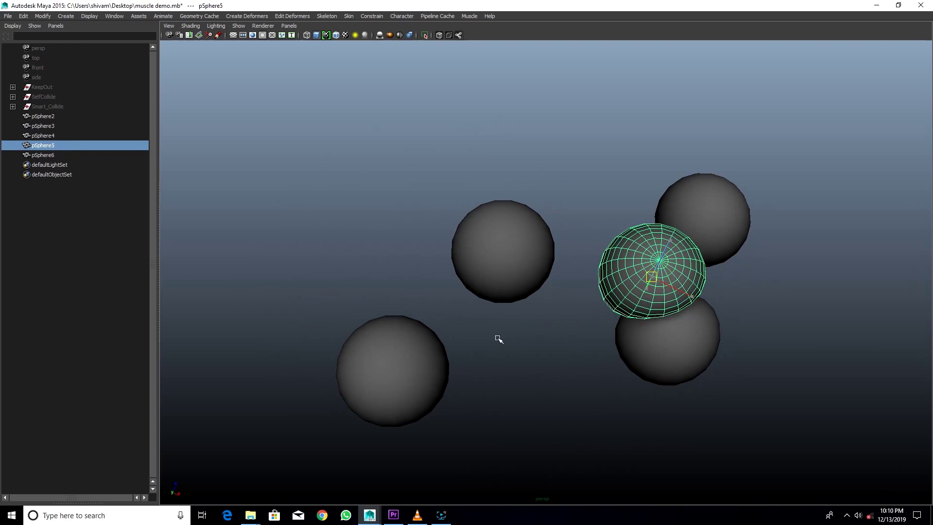
mouse_move(652, 277)
left_mouse_down()
mouse_move(496, 338)
mouse_move(448, 373)
left_mouse_up()
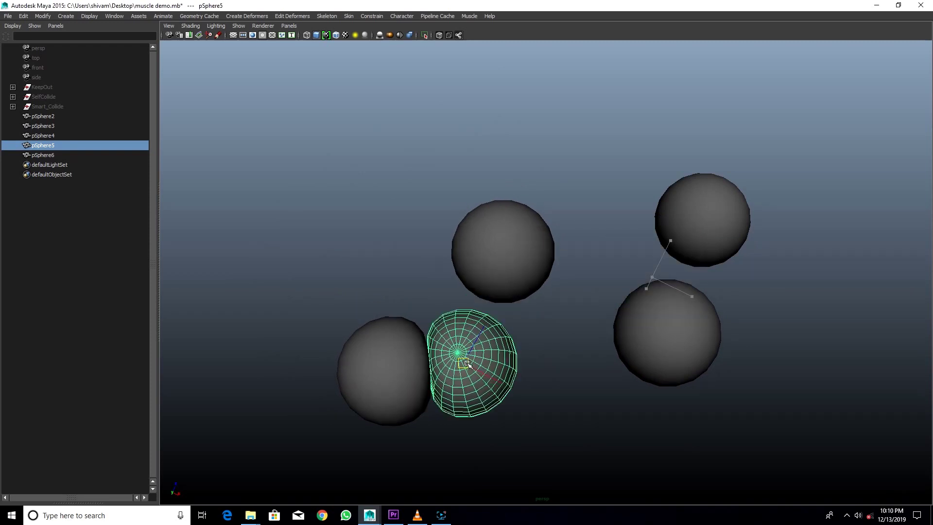
left_click_drag(539, 350, 535, 354, "alt")
left_click(571, 326)
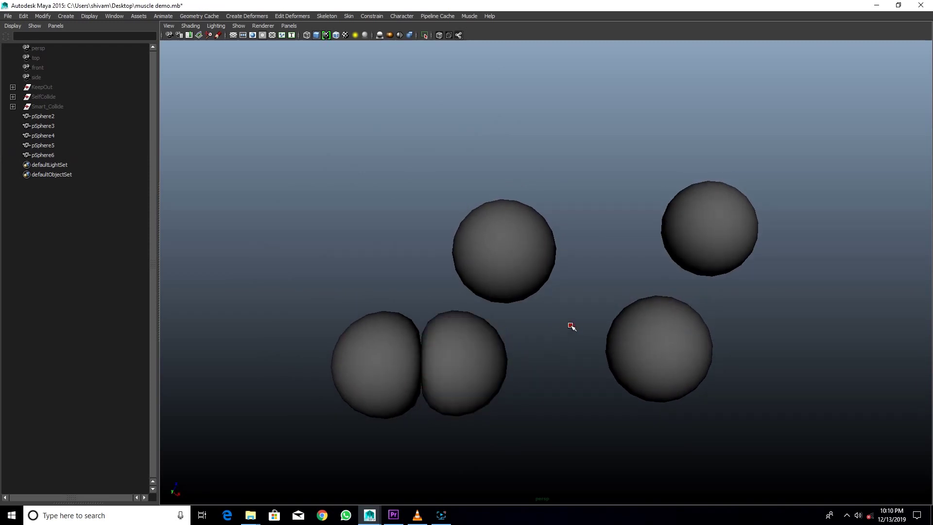